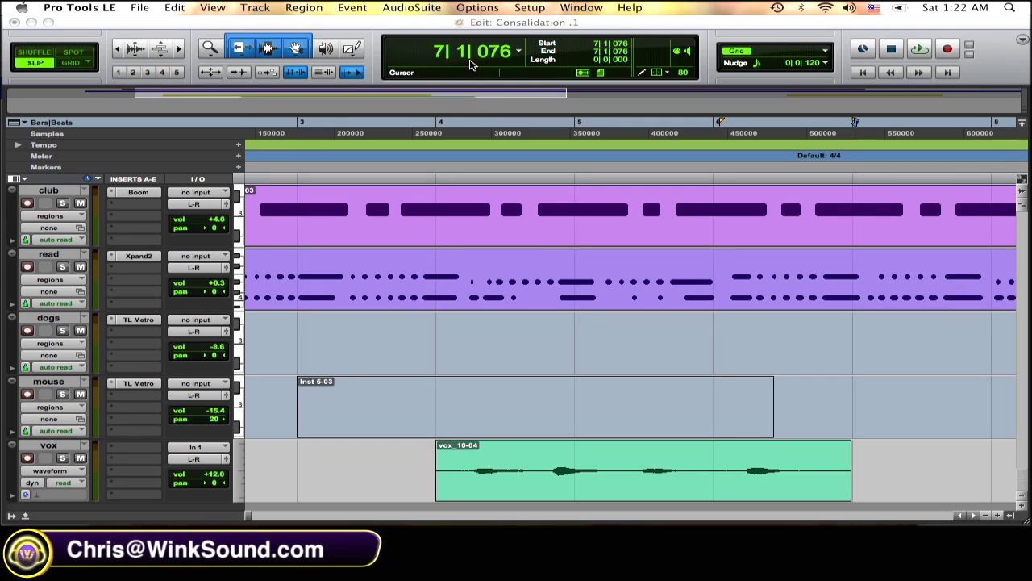
Step: Open the AudioSuite Pitch Shift plug-in, move its window right, and select the vox_10-04 region
left_click(413, 8)
mouse_move(425, 48)
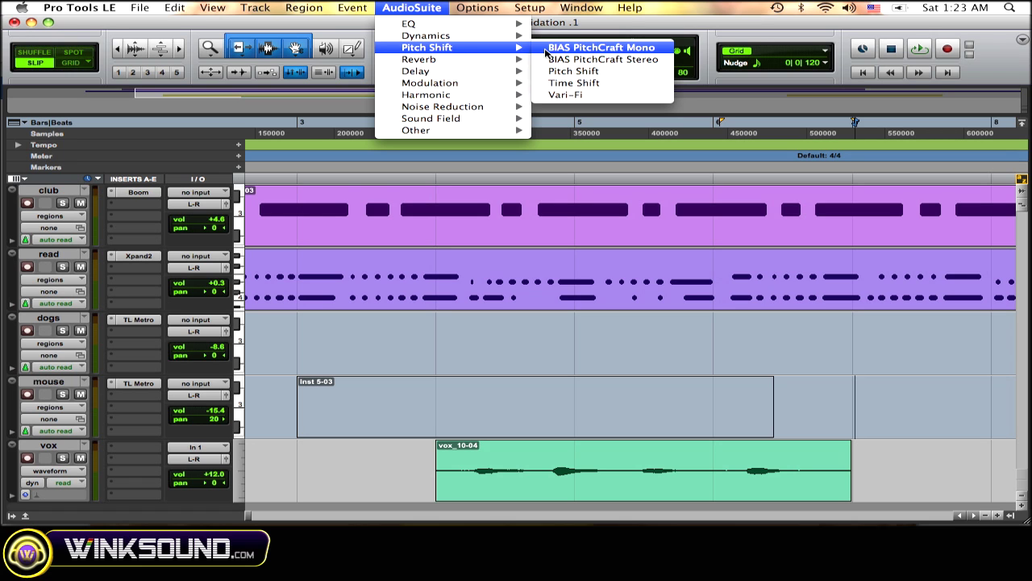
left_click(563, 71)
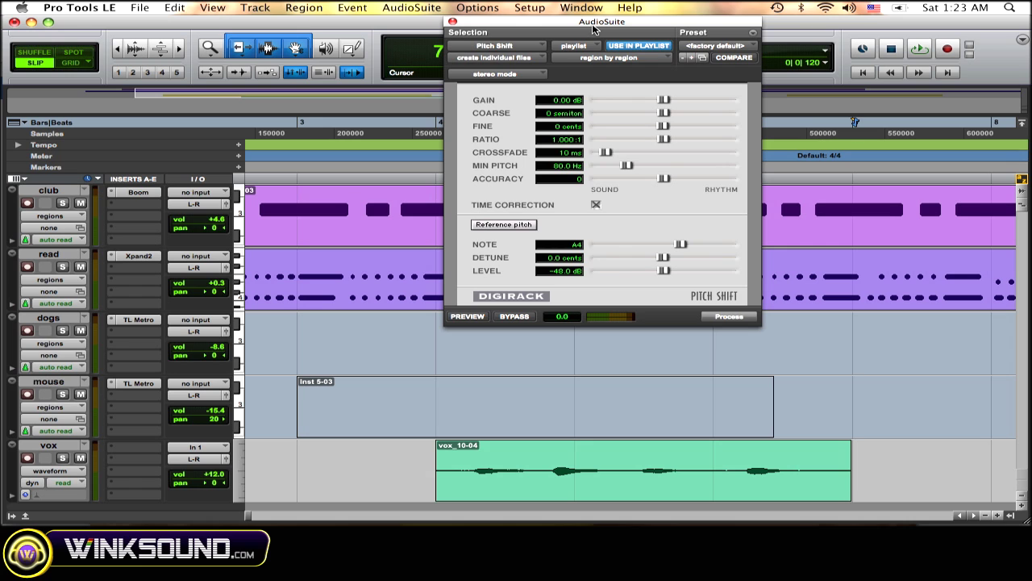
left_click_drag(593, 30, 683, 23)
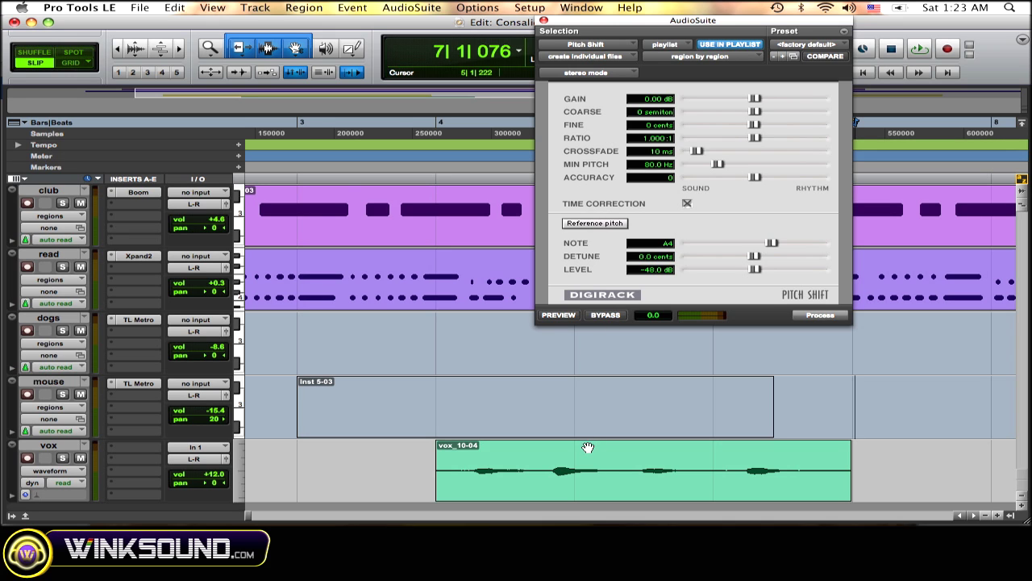
left_click(592, 483)
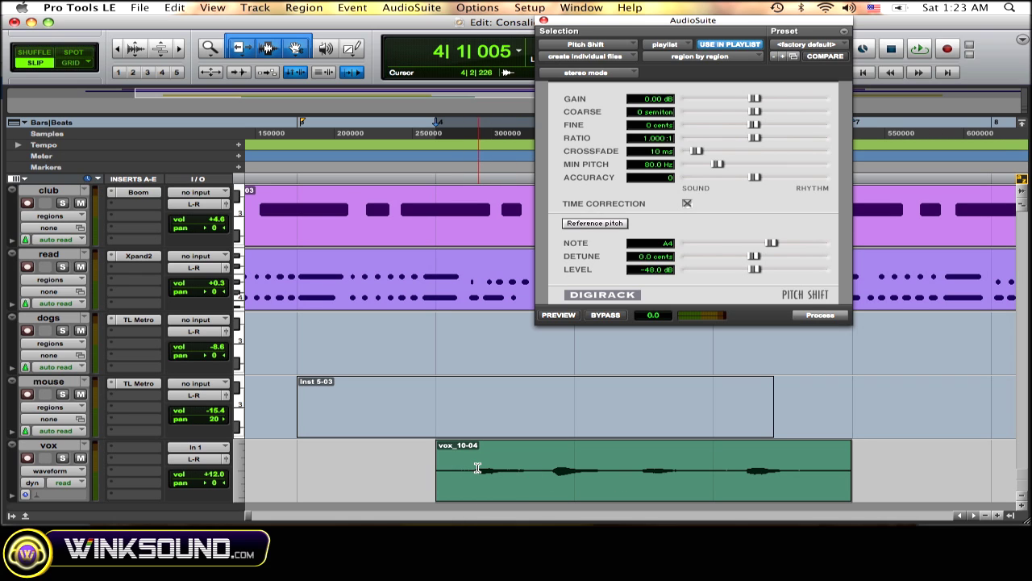
Step: Reselect the whole vox_10-04 region after a brief range selection, and place the playback start before it
left_click_drag(477, 468, 528, 467)
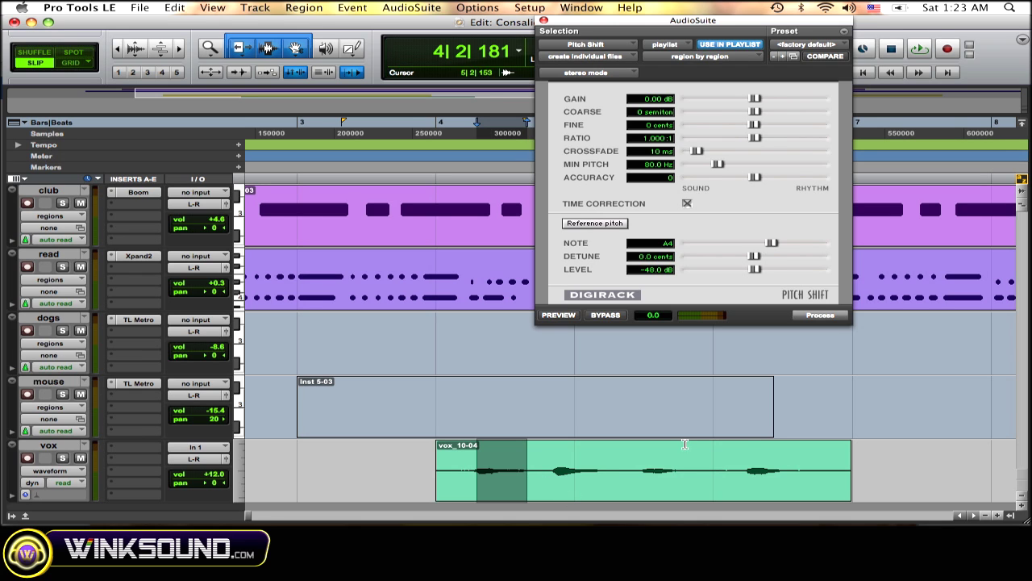
left_click(604, 492)
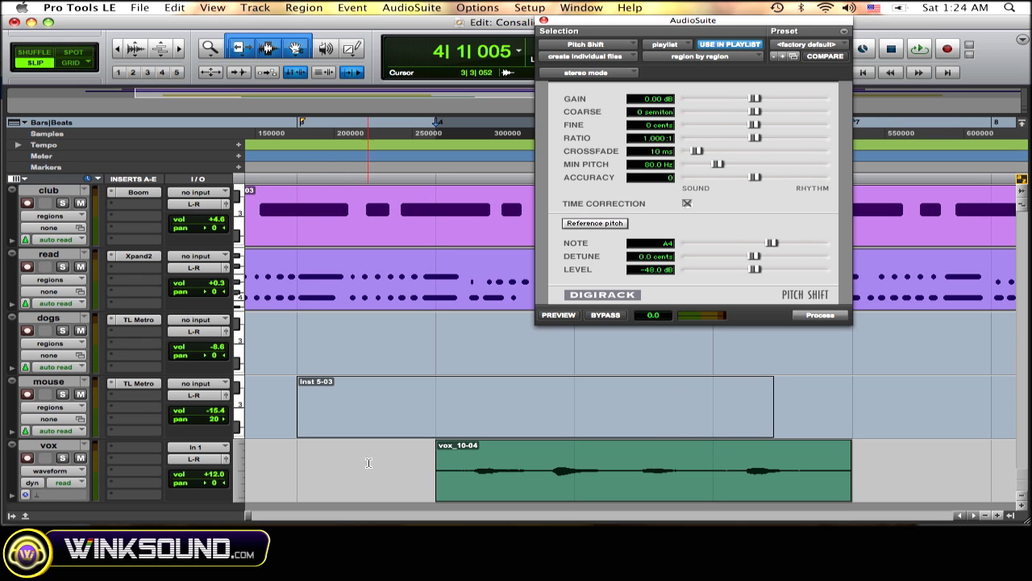
left_click(413, 470)
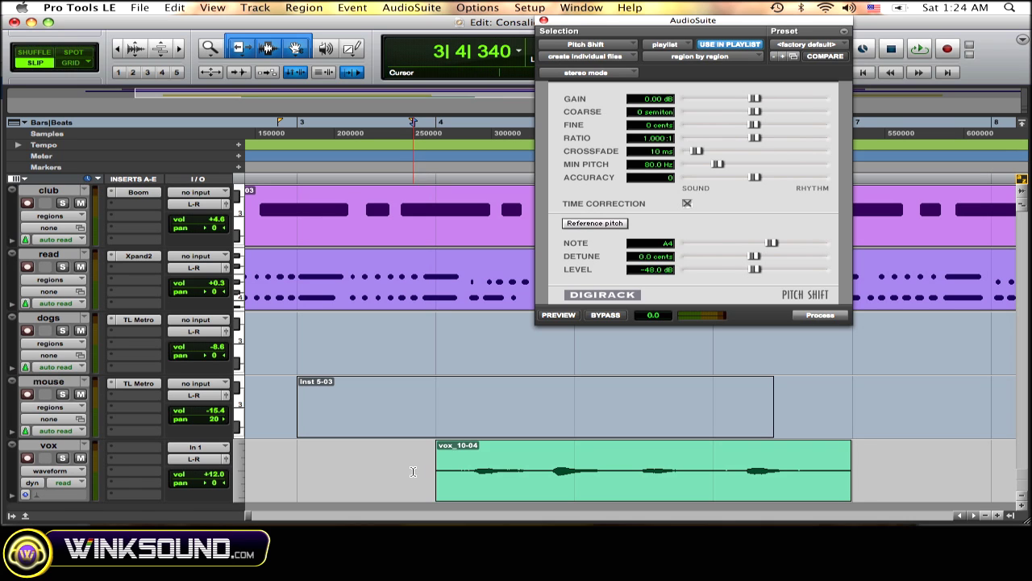
Step: Audition the original vocal, then process the vox region with a -2 semitone pitch shift
key("space")
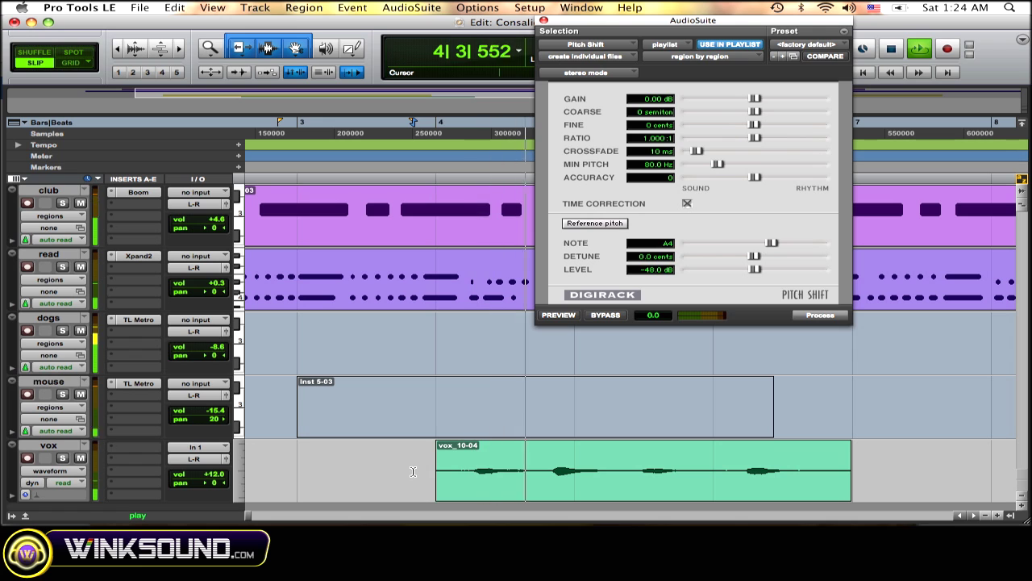
key("space")
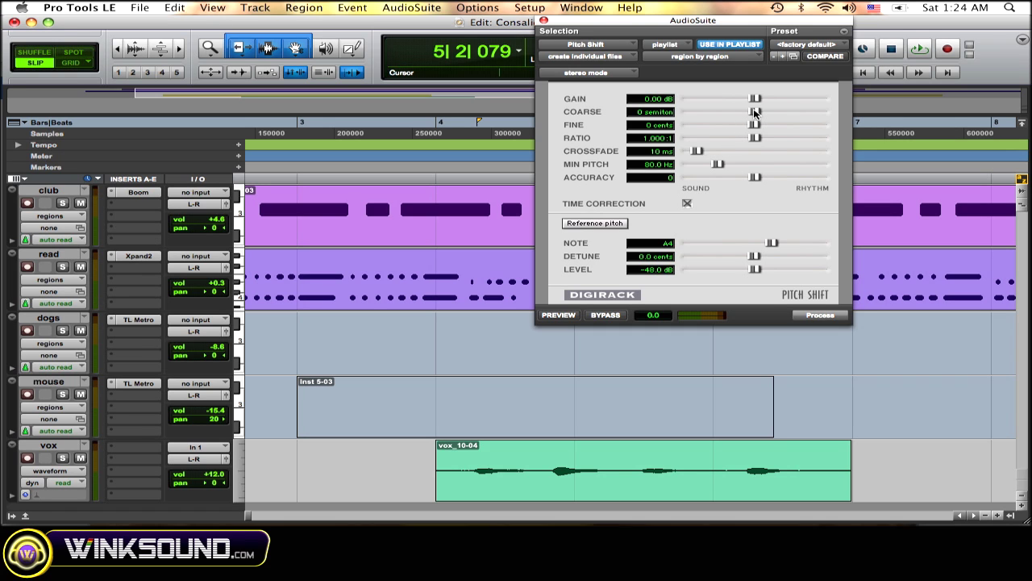
left_click_drag(752, 115, 748, 114)
left_click(698, 479)
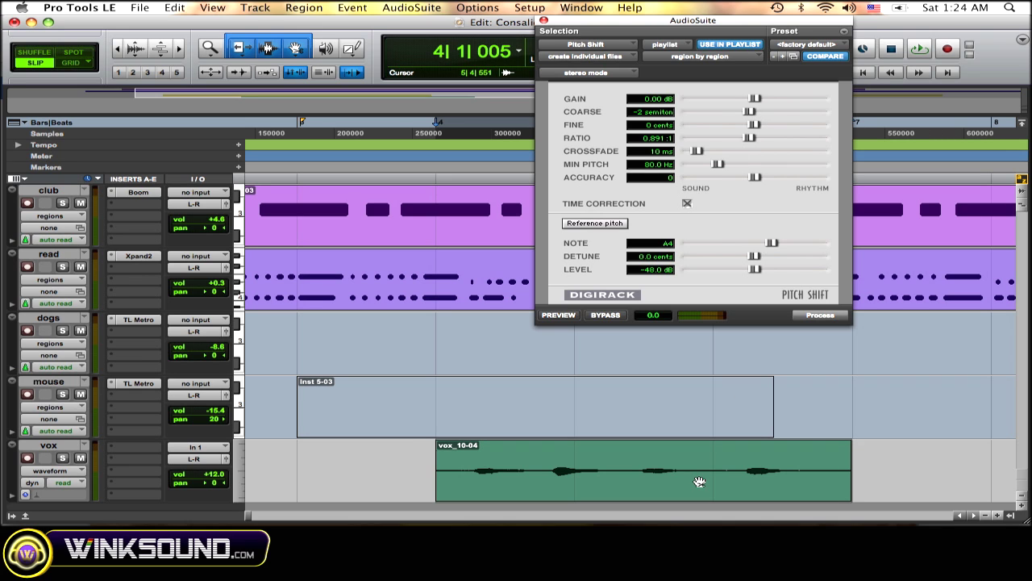
left_click(815, 314)
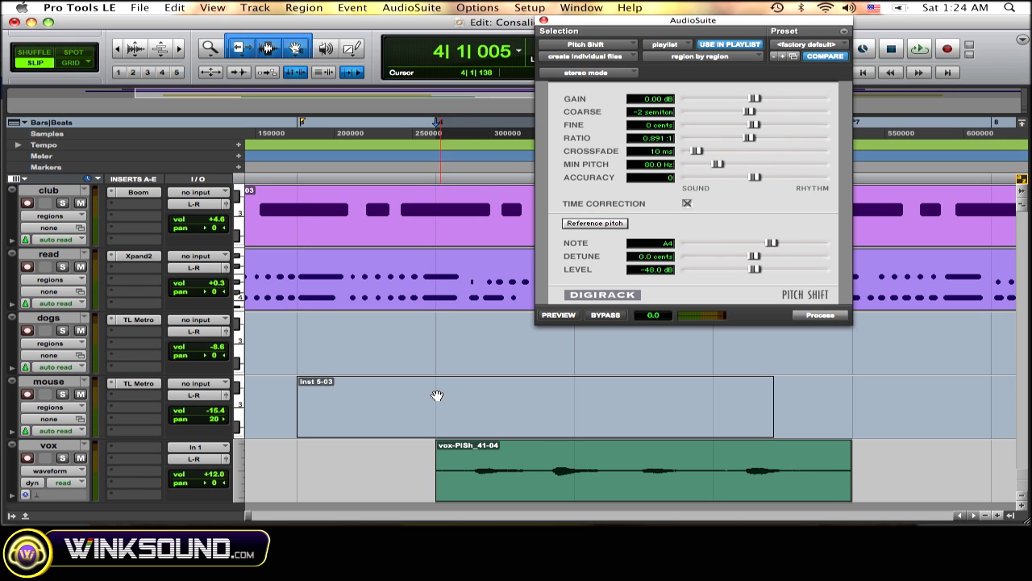
Step: Play back the shifted vox-PiSh_41-04 region, then start lowering the reference note
left_click(391, 175)
key("space")
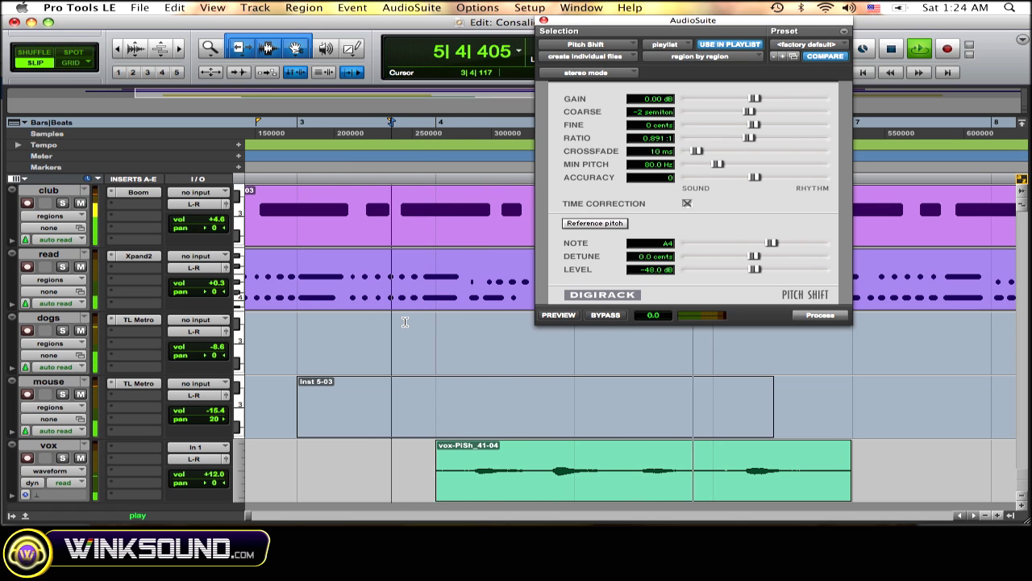
key("space")
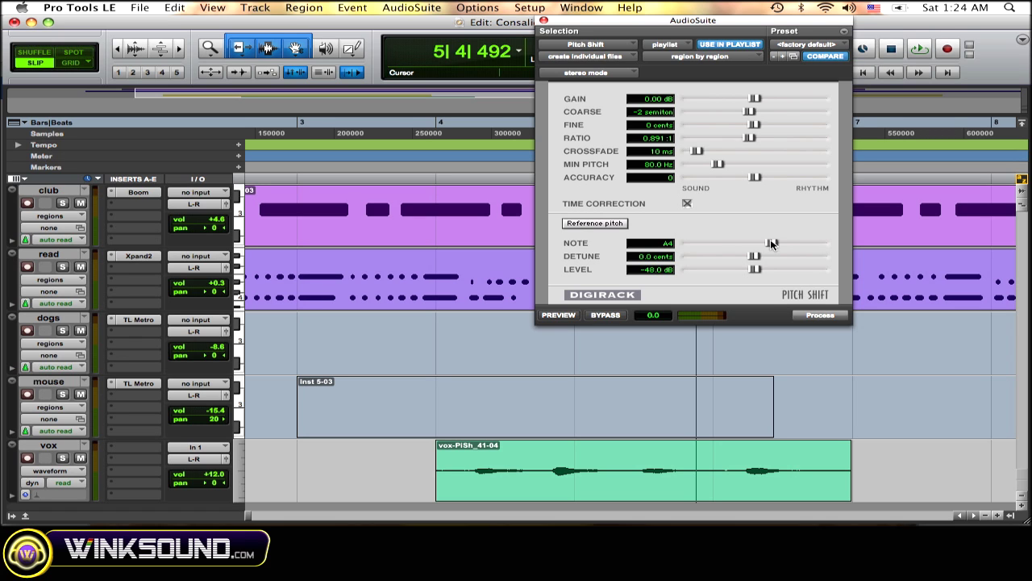
left_click_drag(770, 244, 759, 242)
Step: Set the reference note to F#3 and process the vox region into vox-PiSh_42-04
left_click_drag(758, 243, 757, 242)
left_click(711, 493)
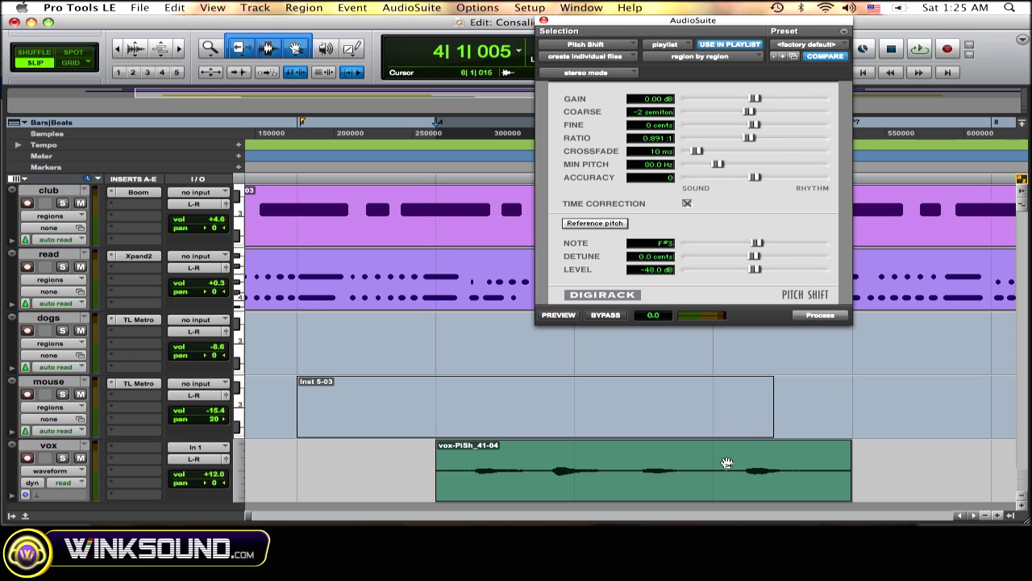
left_click(810, 318)
Step: Play back vox-PiSh_42-04, then return the reference note to A3 and process again
left_click(398, 470)
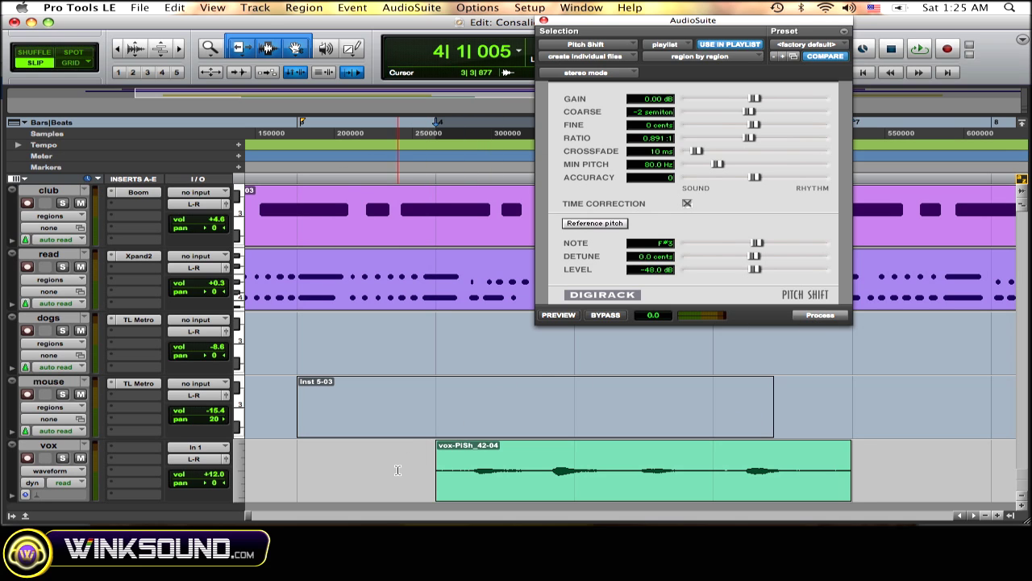
key("space")
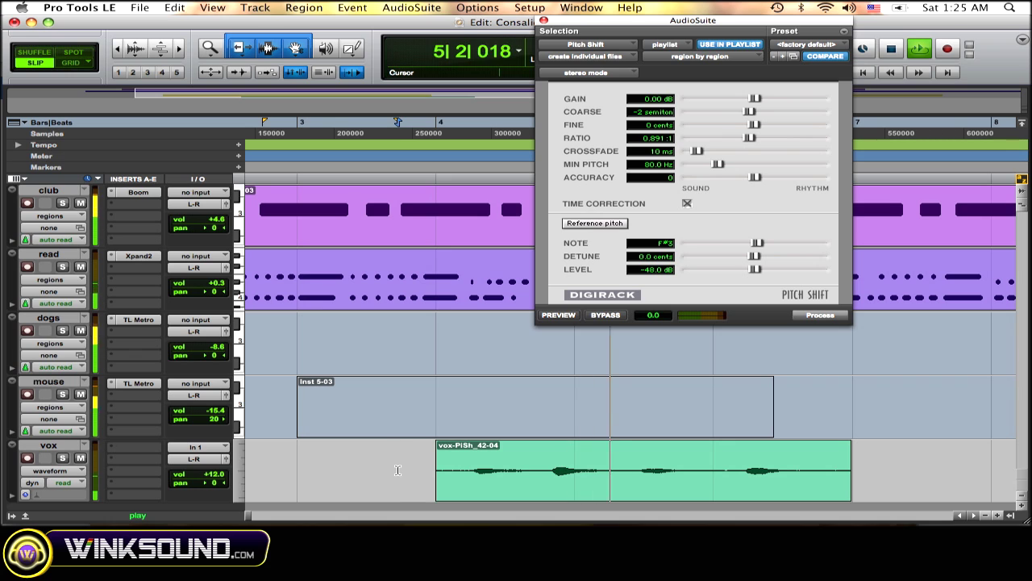
key("space")
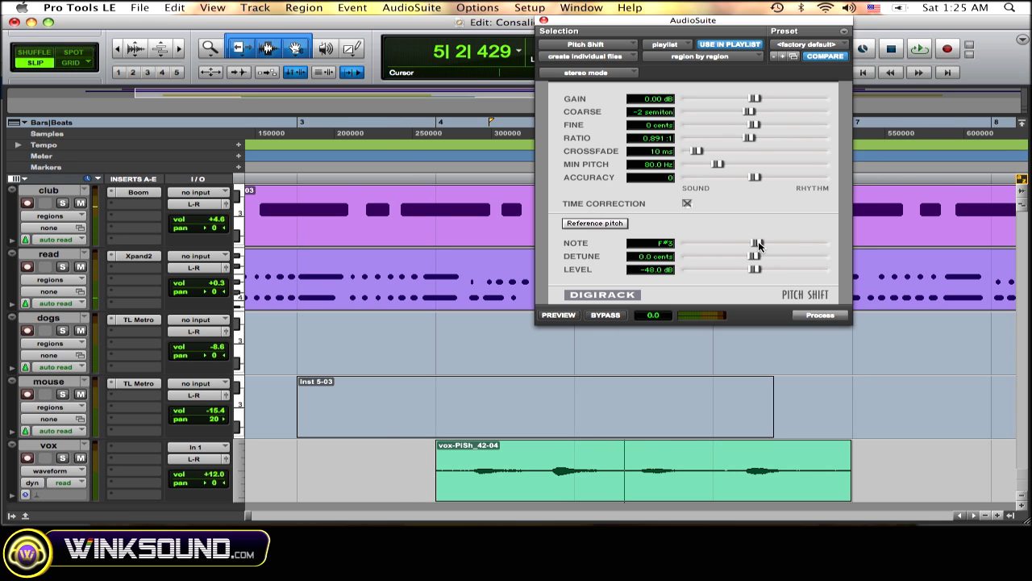
left_click_drag(759, 244, 763, 249)
left_click(833, 315)
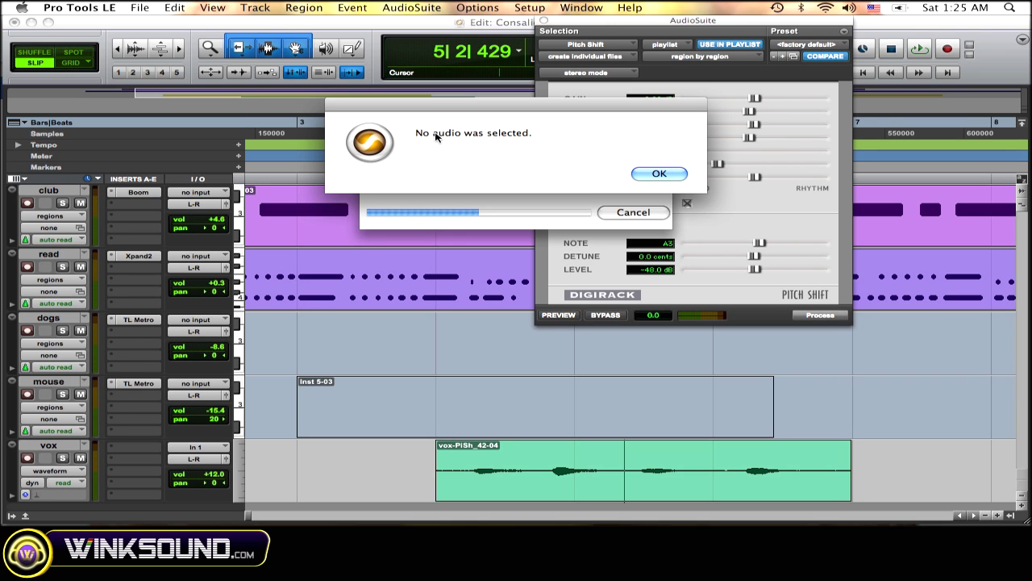
Step: Dismiss the no-audio alert, reprocess the vox region into vox-PiSh_43-04, and play it back
left_click(665, 174)
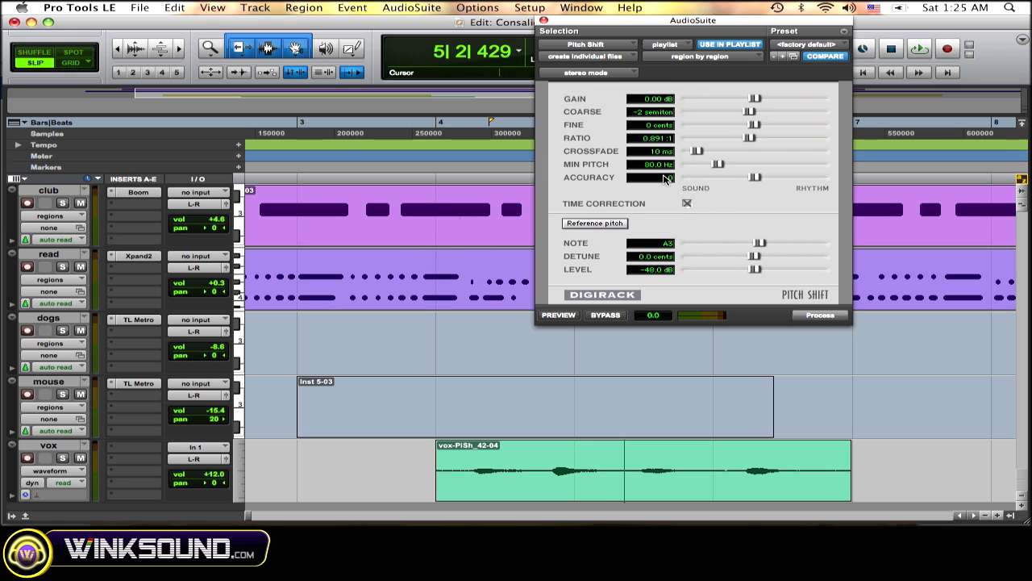
left_click(599, 491)
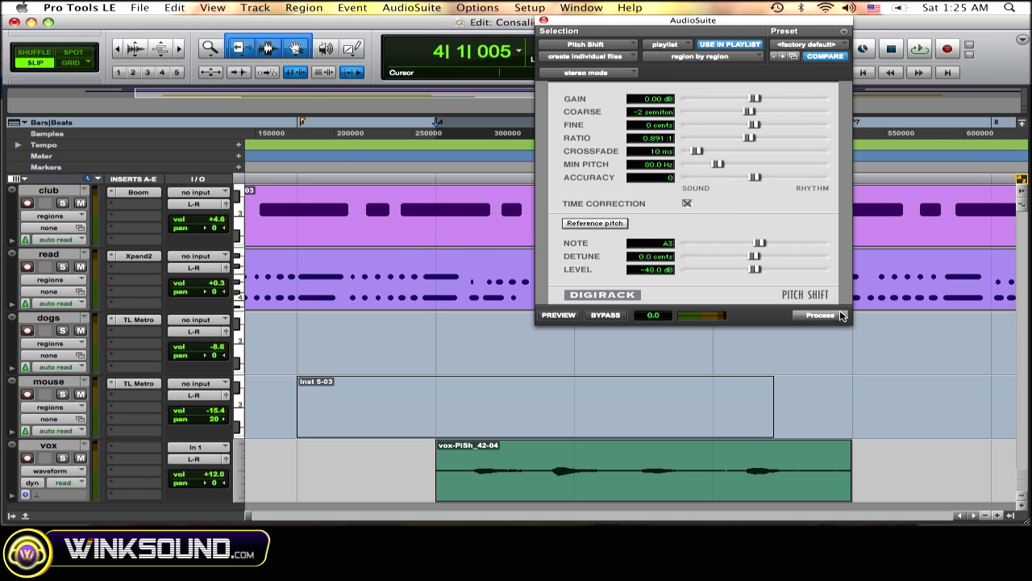
left_click(392, 457)
key("space")
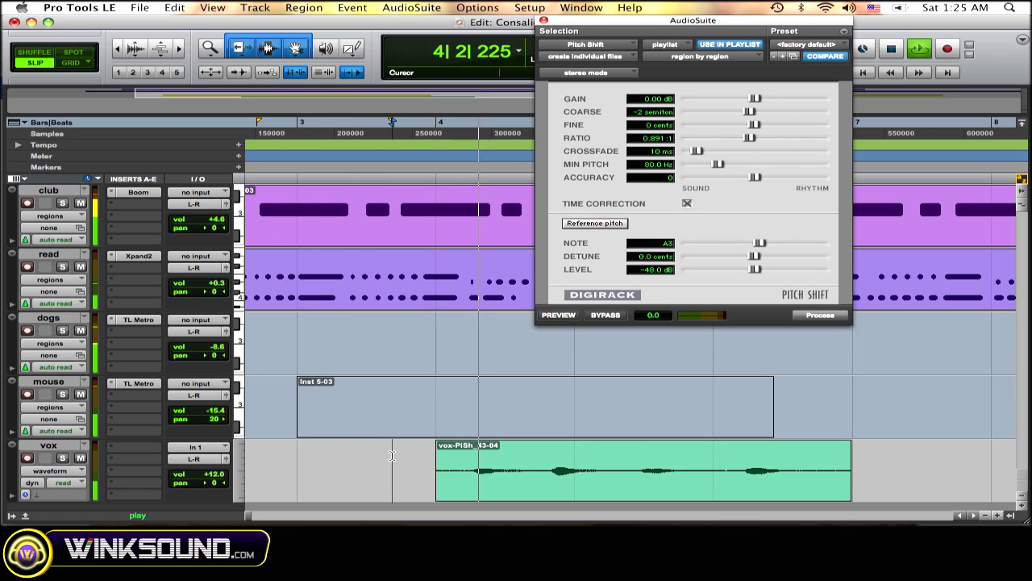
key("space")
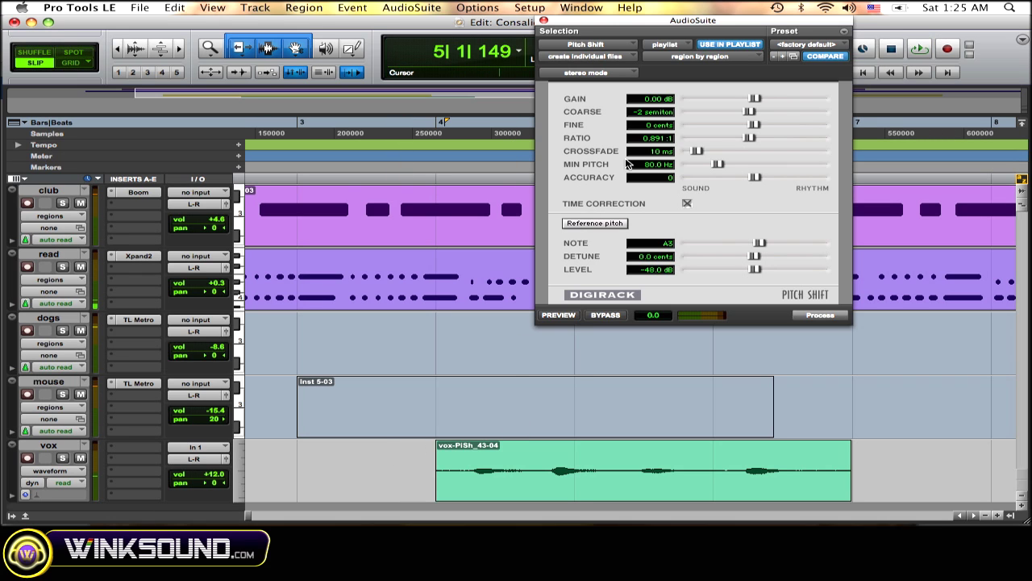
Step: Set the pitch shift to -24 semitones (ratio 0.250:1), select the vox region and play it
left_click_drag(747, 139, 741, 159)
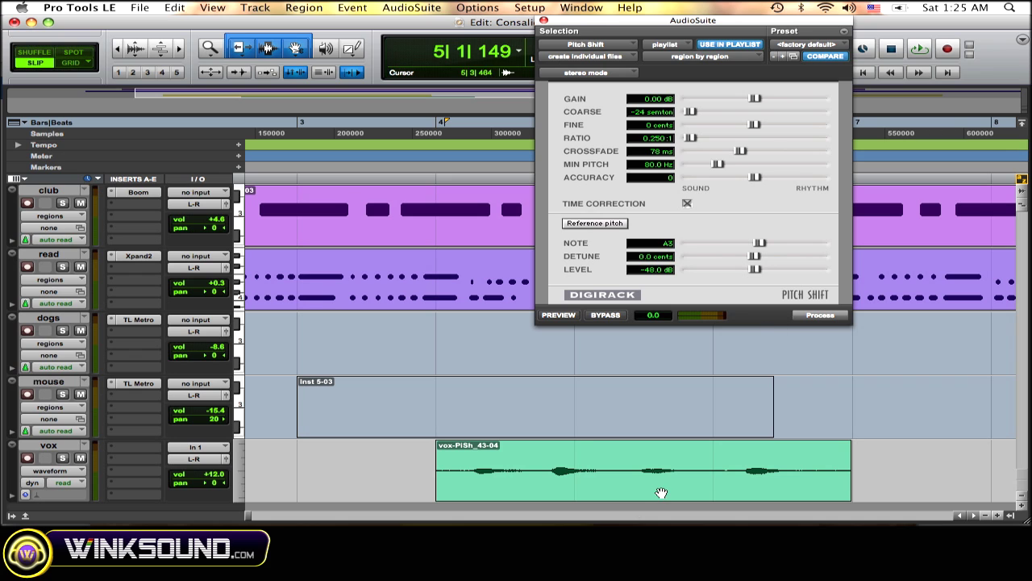
left_click(634, 495)
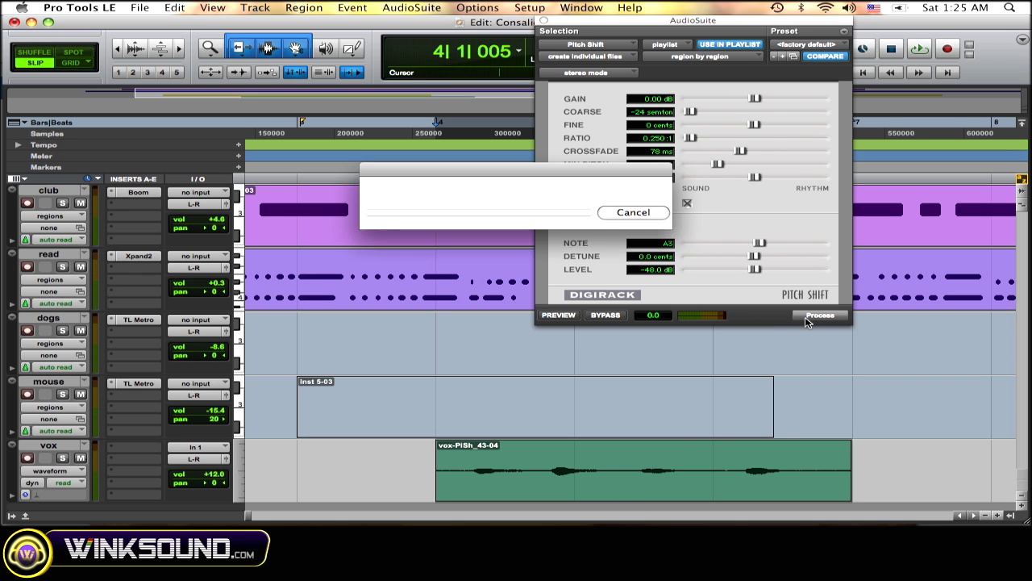
key("space")
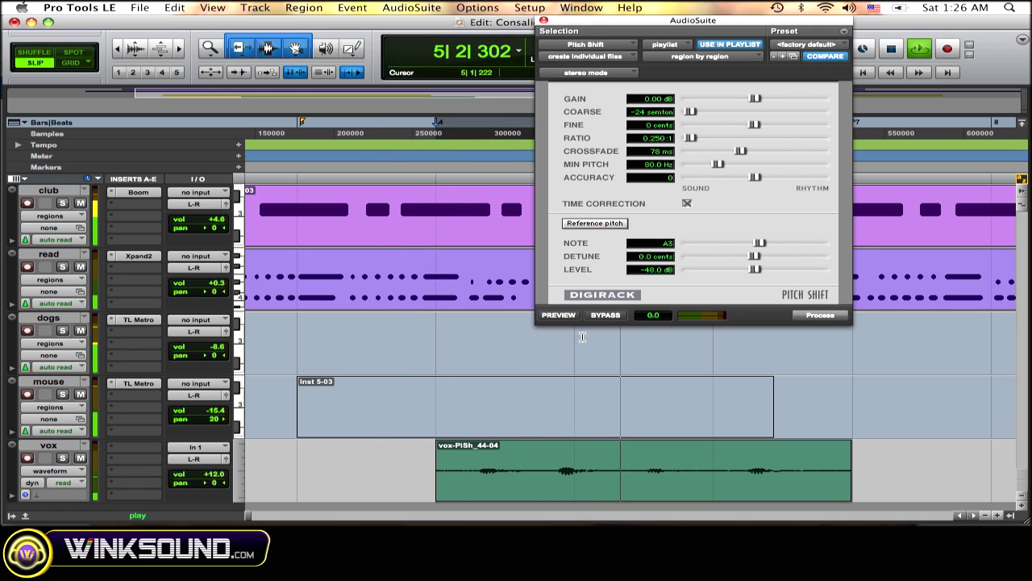
key("space")
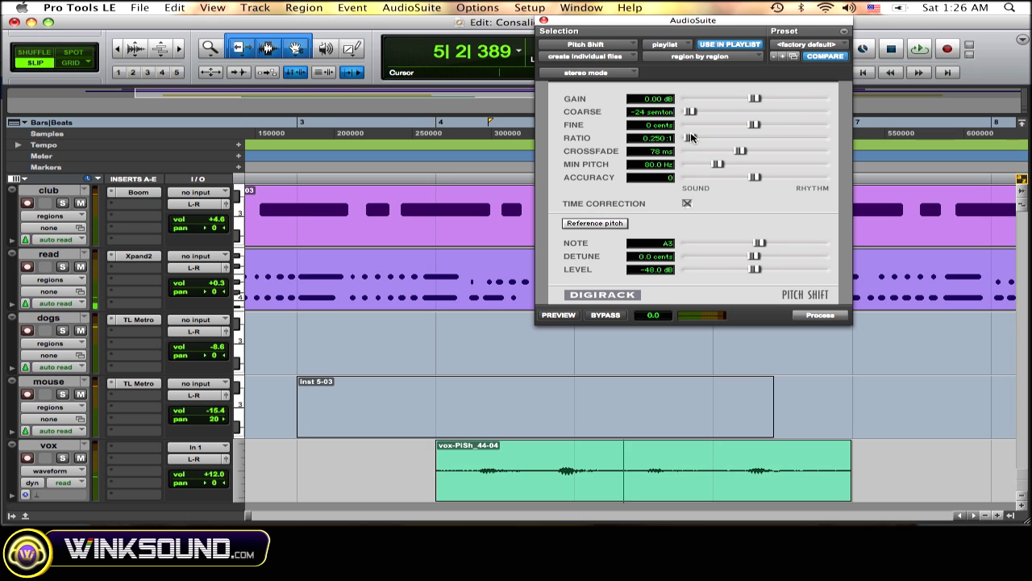
Step: Shift to -7 semitones +43 cents, reprocess and play the vox, then raise gain to 3.84 dB
left_click_drag(691, 138, 736, 138)
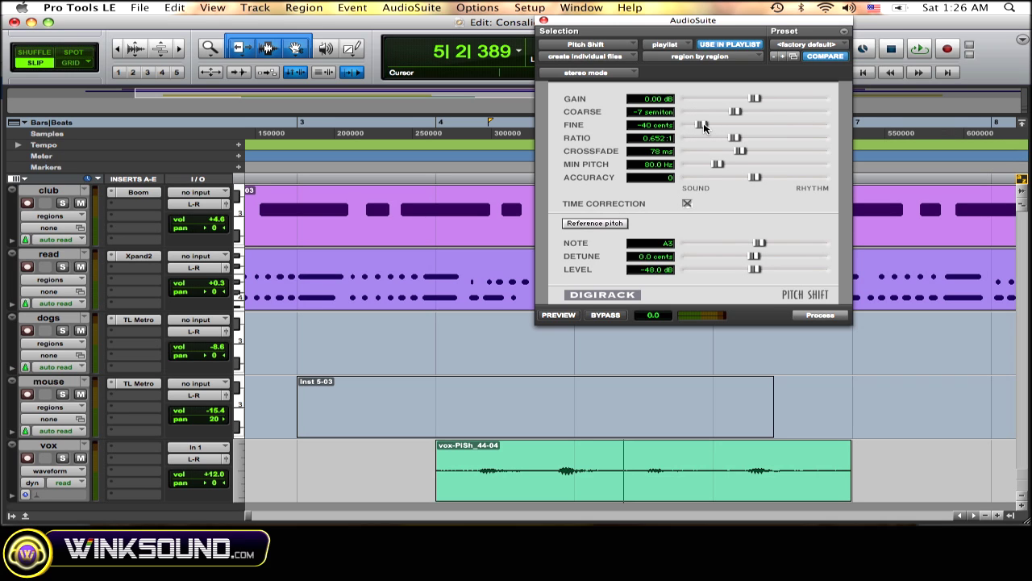
left_click_drag(703, 126, 811, 134)
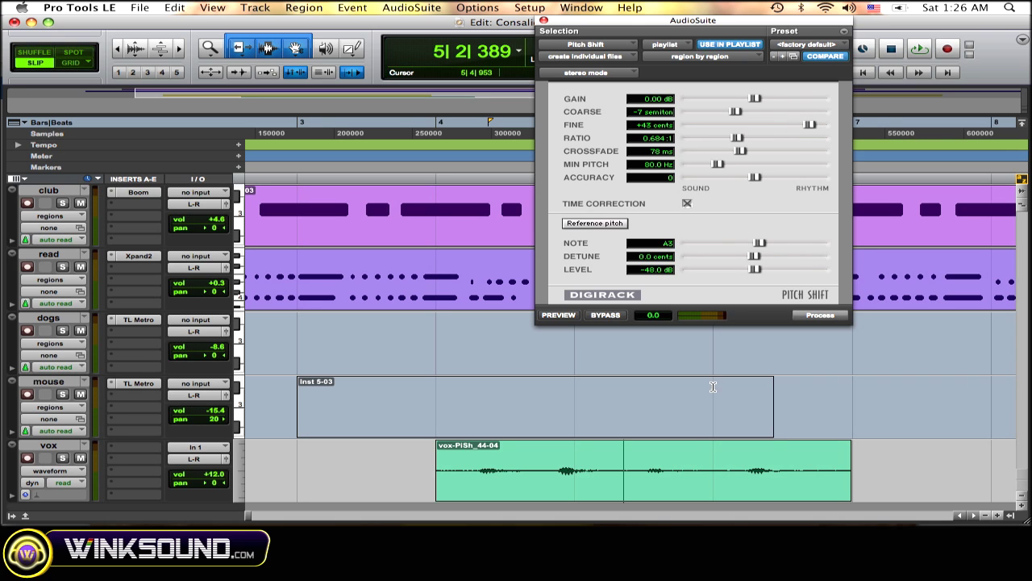
left_click(754, 384)
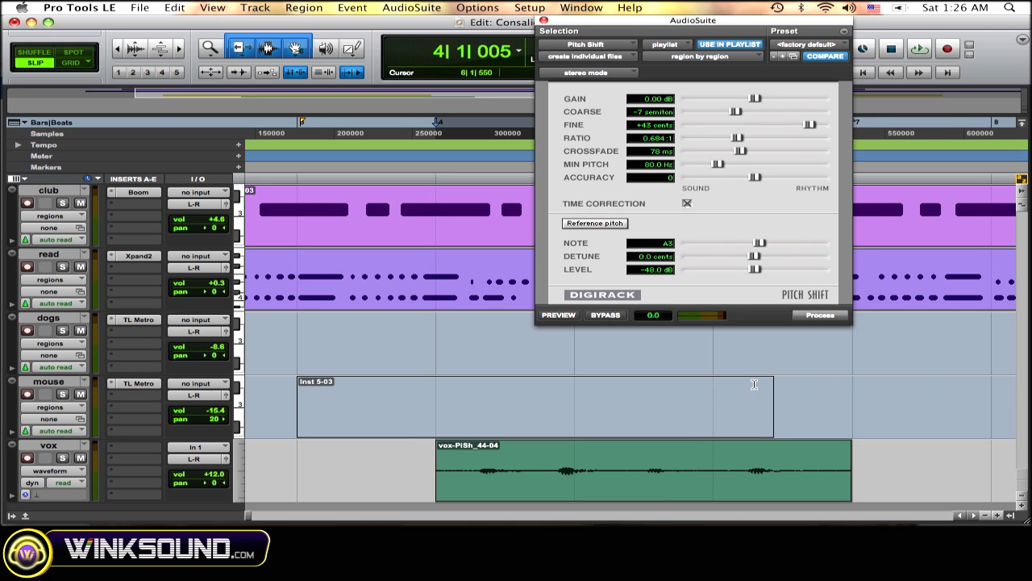
left_click(821, 315)
key("space")
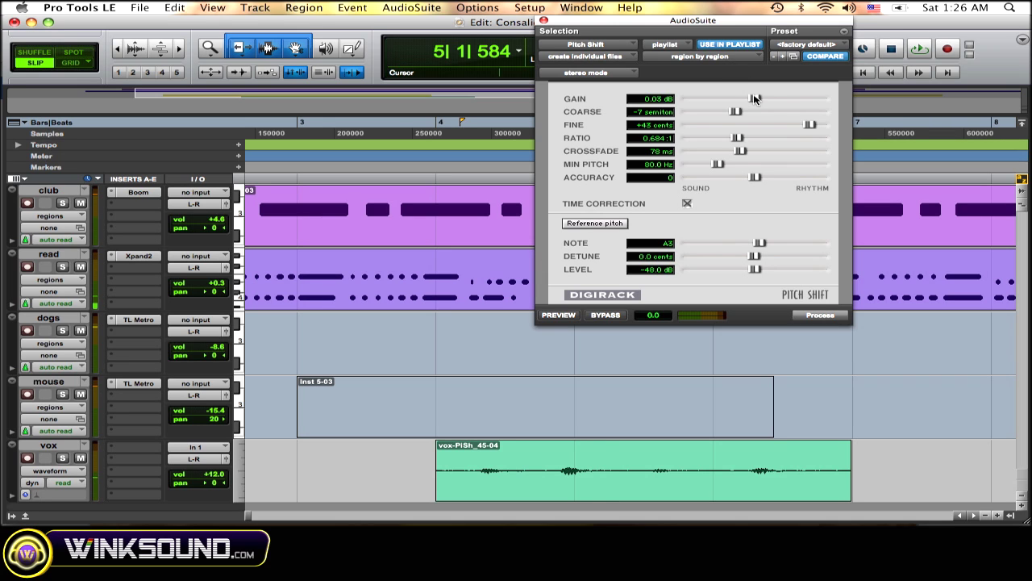
left_click_drag(754, 98, 790, 98)
Step: Select the vox region, audition it with the 3.84 dB gain, then set a new start point
left_click(647, 495)
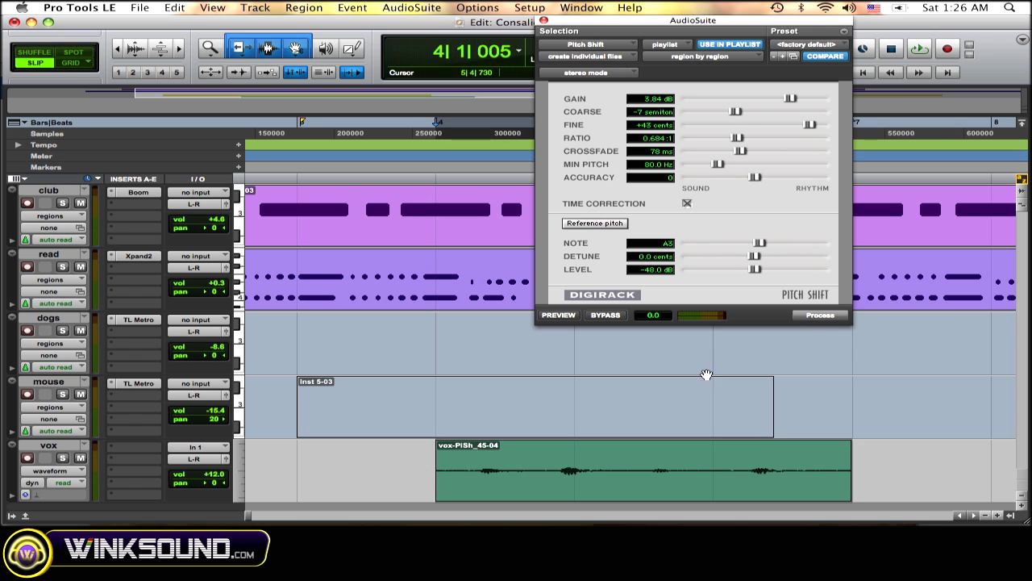
key("space")
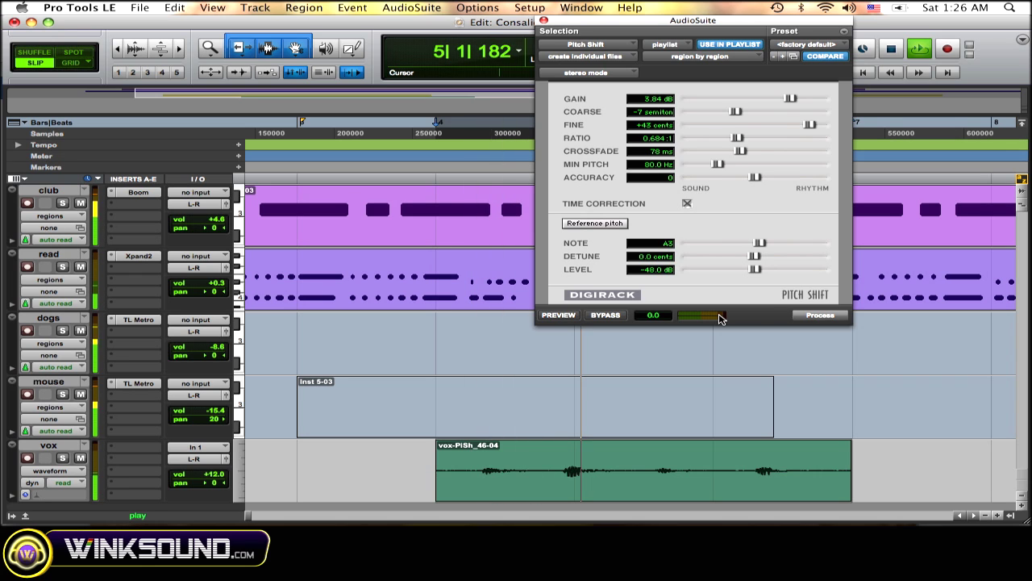
left_click(489, 391)
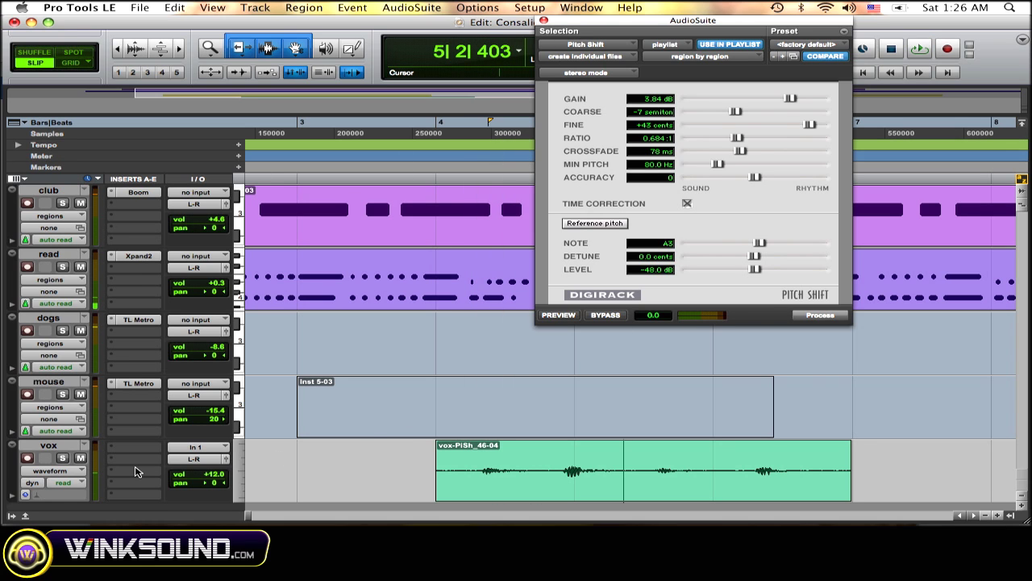
Step: Solo the vox track and play it back
left_click(63, 457)
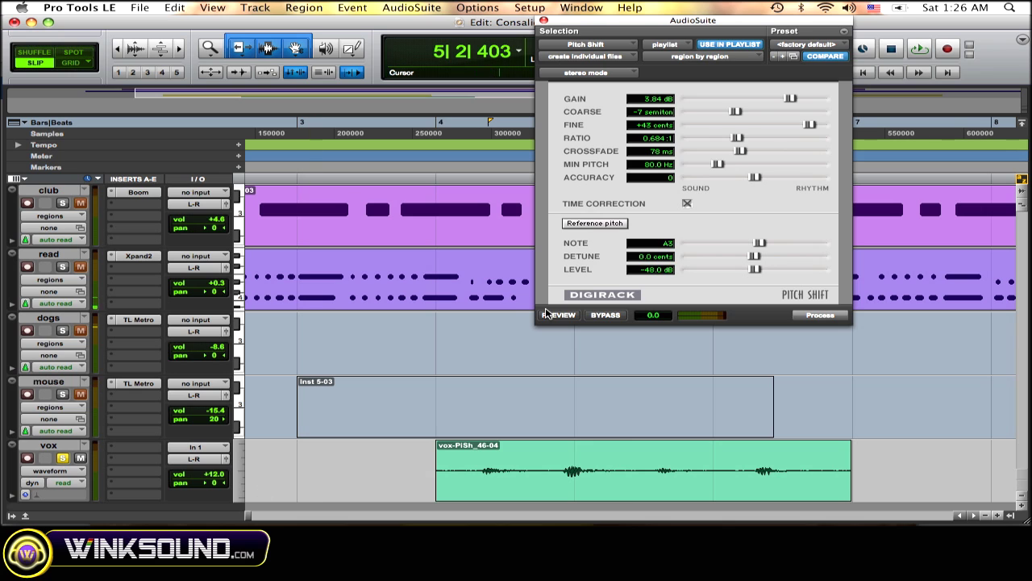
key("space")
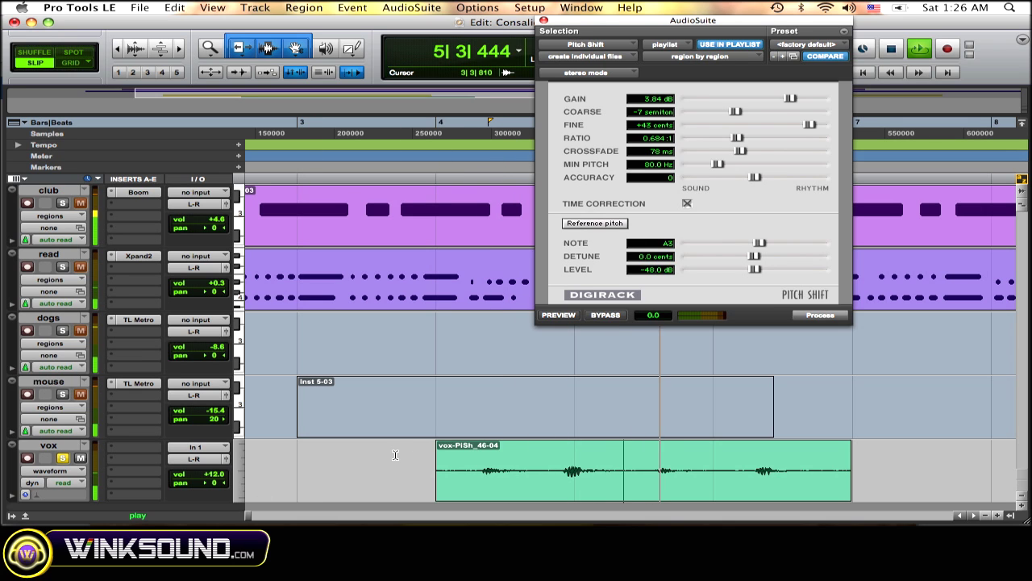
key("space")
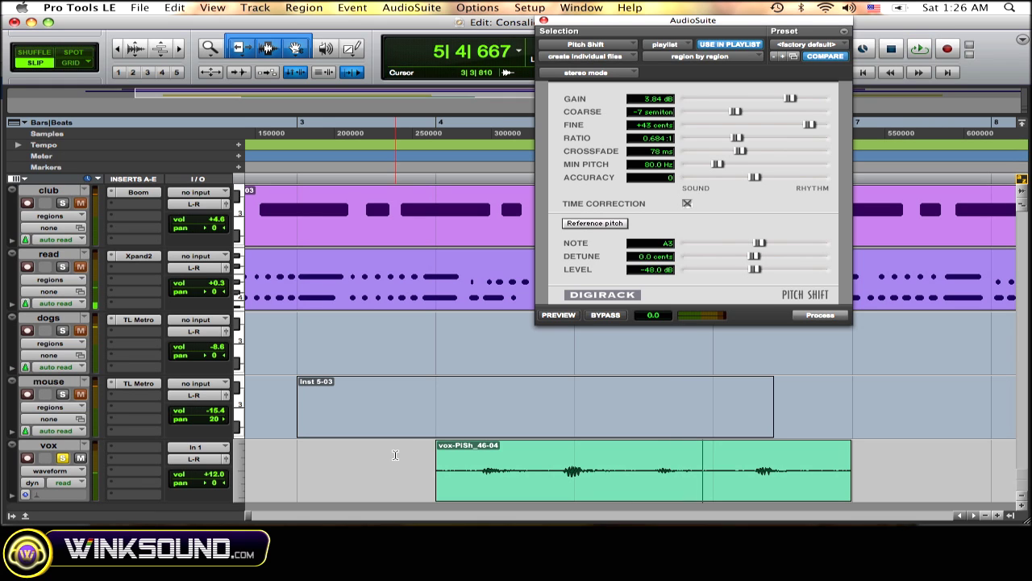